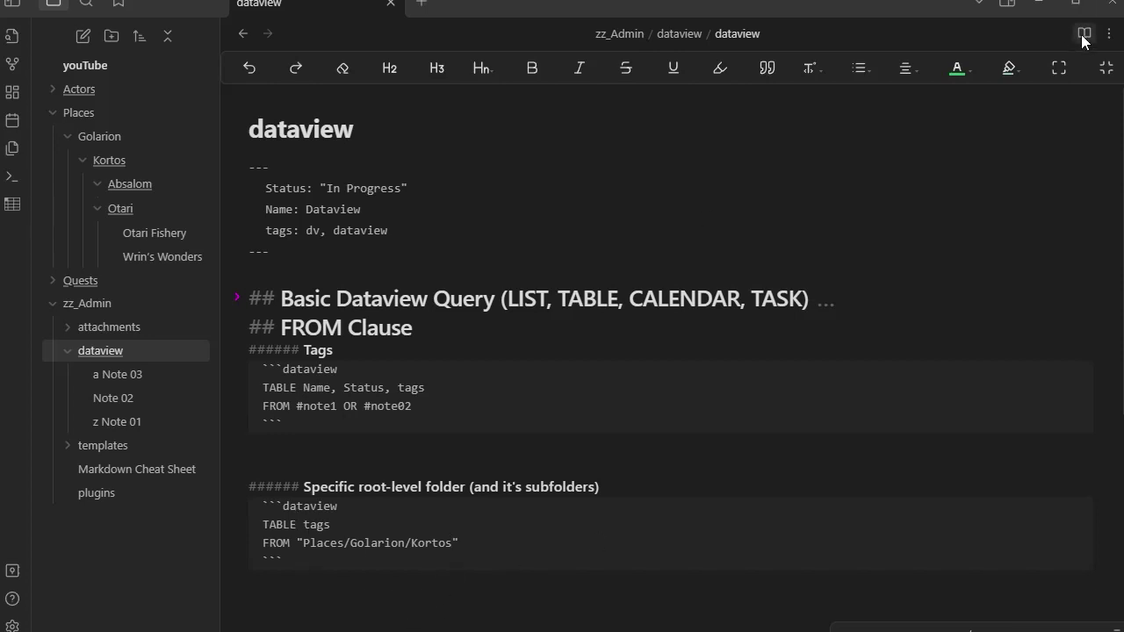
Scroll to the rendered folder query table listing Absalom, Otari Fishery, Otari, Wrin's Wonders and Kortos.
scroll(452, 424, down, 3)
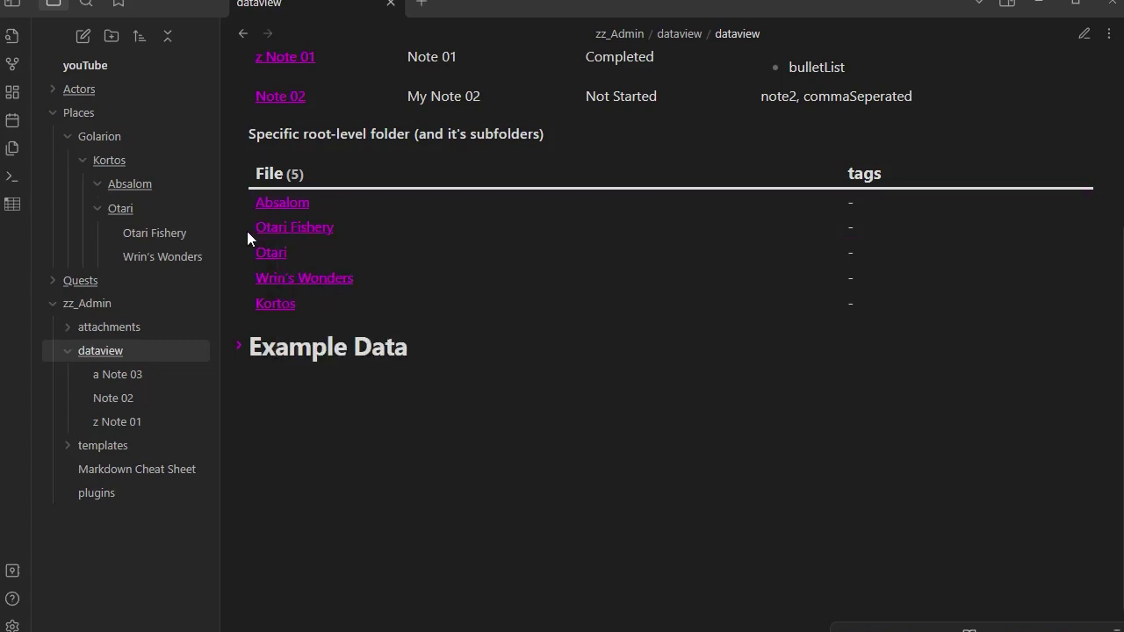
mouse_move(290, 206)
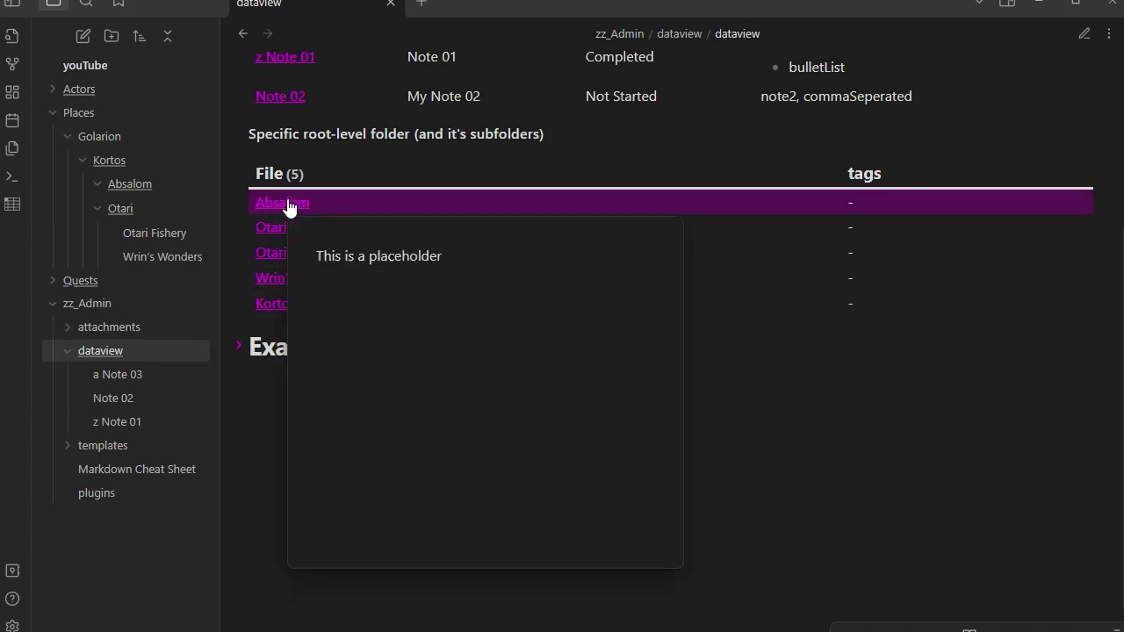
mouse_move(270, 288)
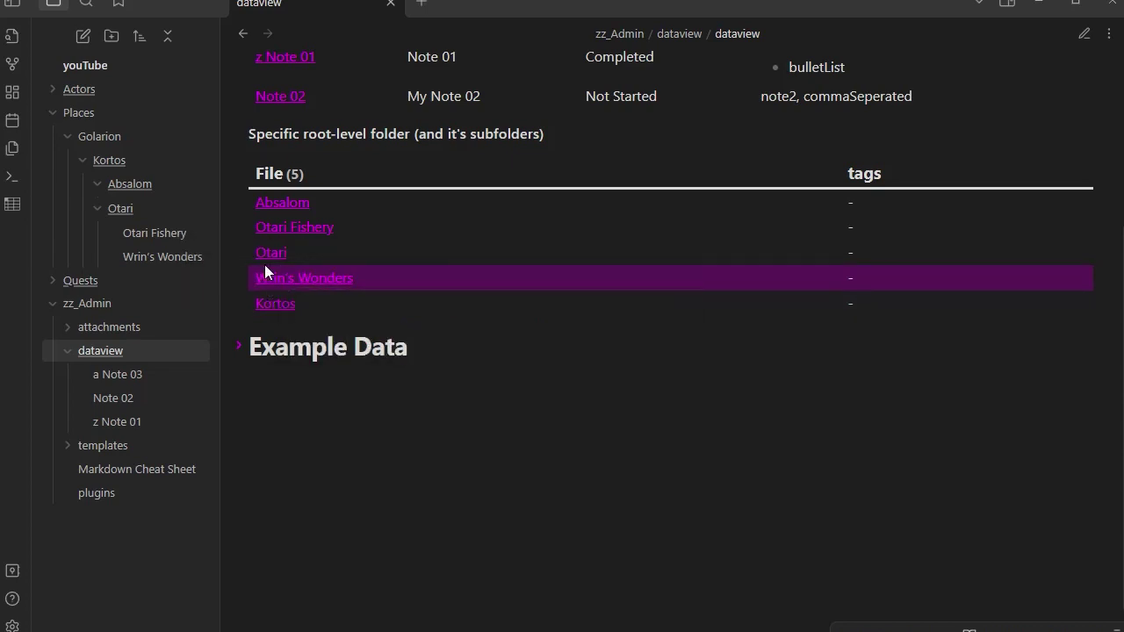
mouse_move(275, 236)
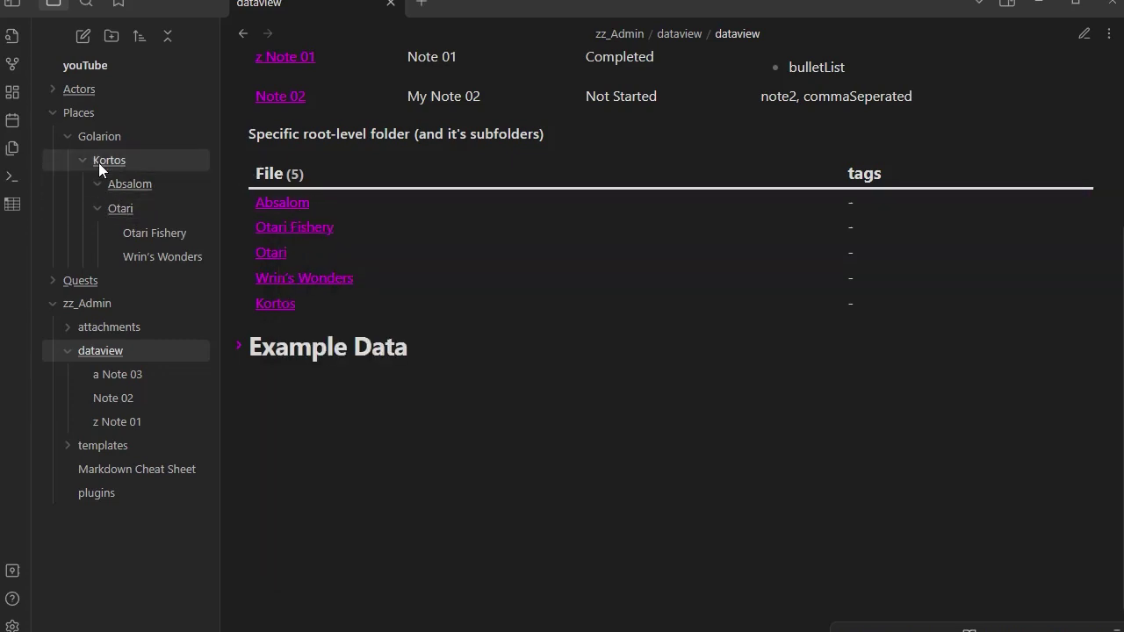
mouse_move(98, 163)
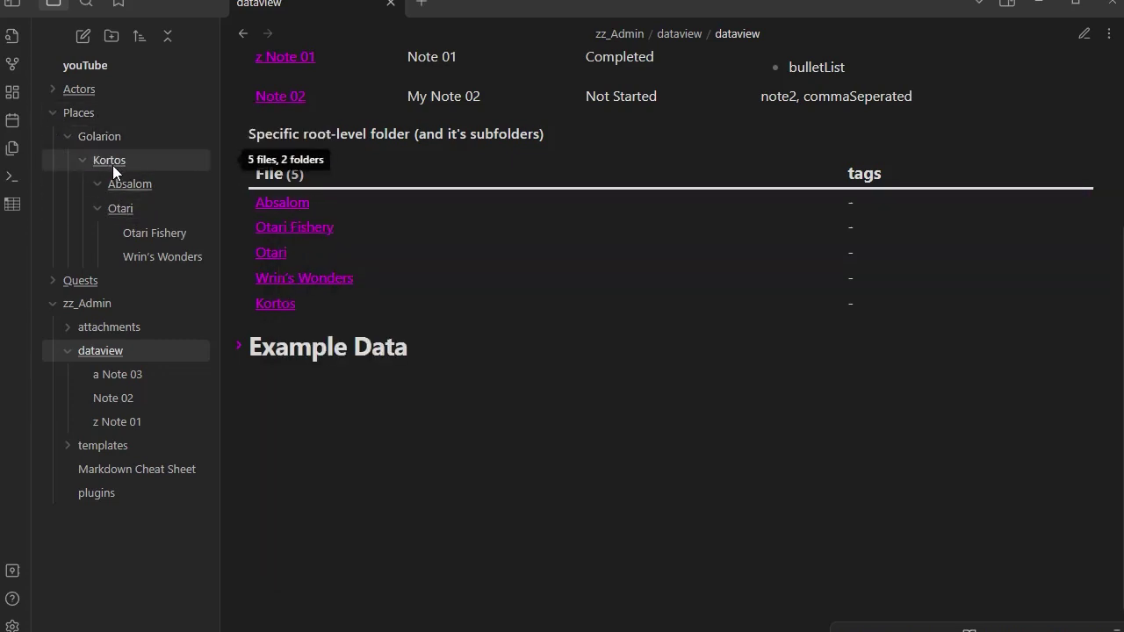
click(95, 184)
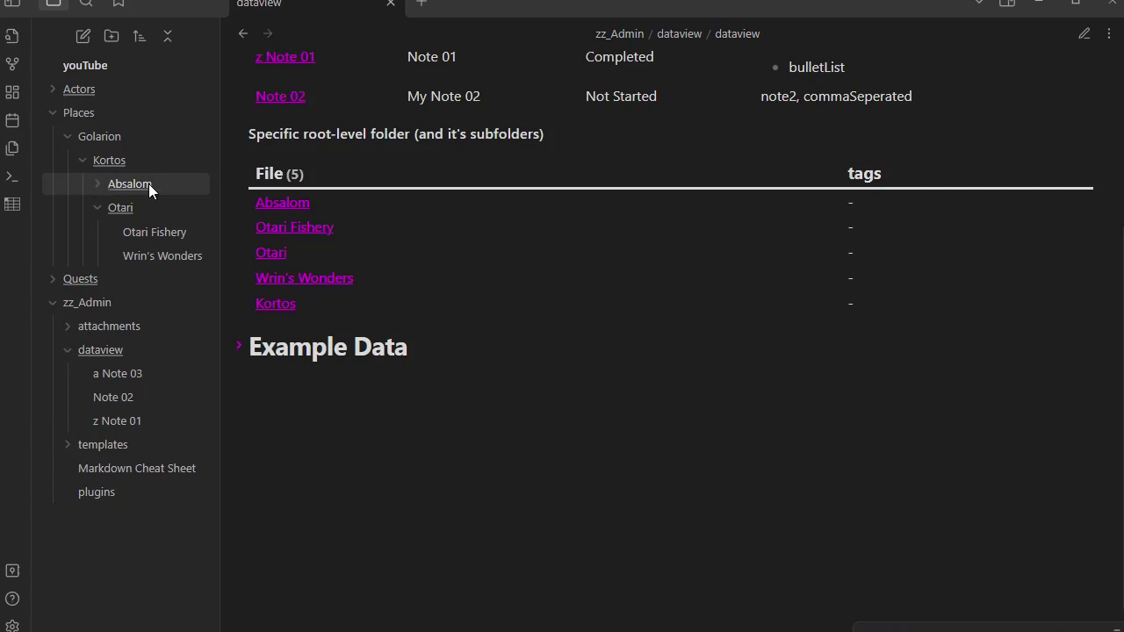
click(95, 184)
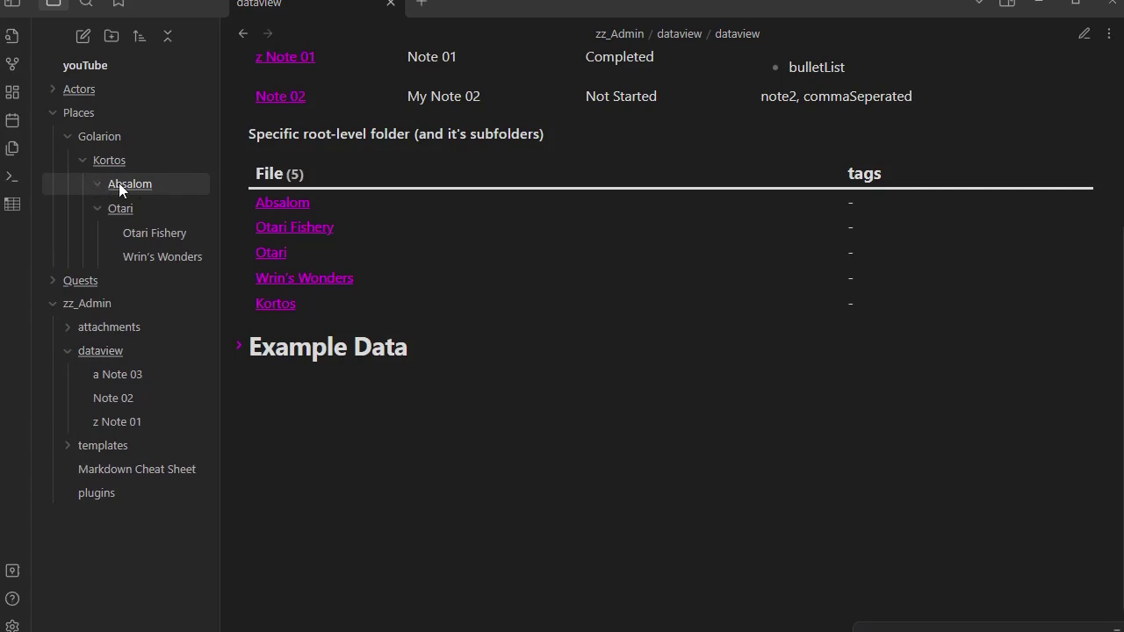
click(125, 182)
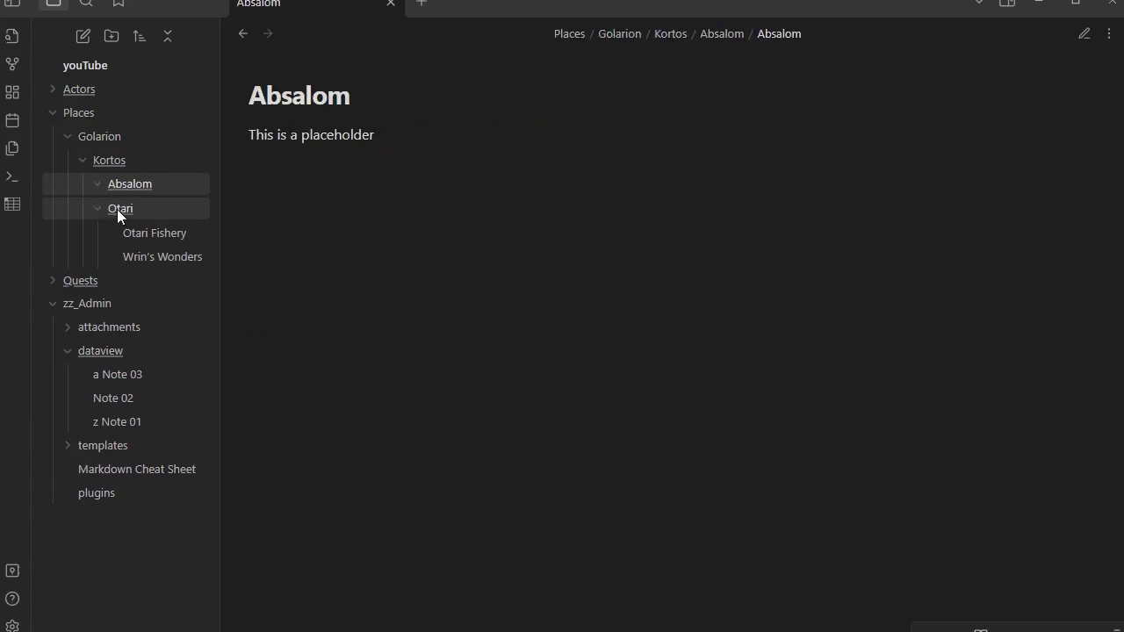
click(117, 209)
click(153, 236)
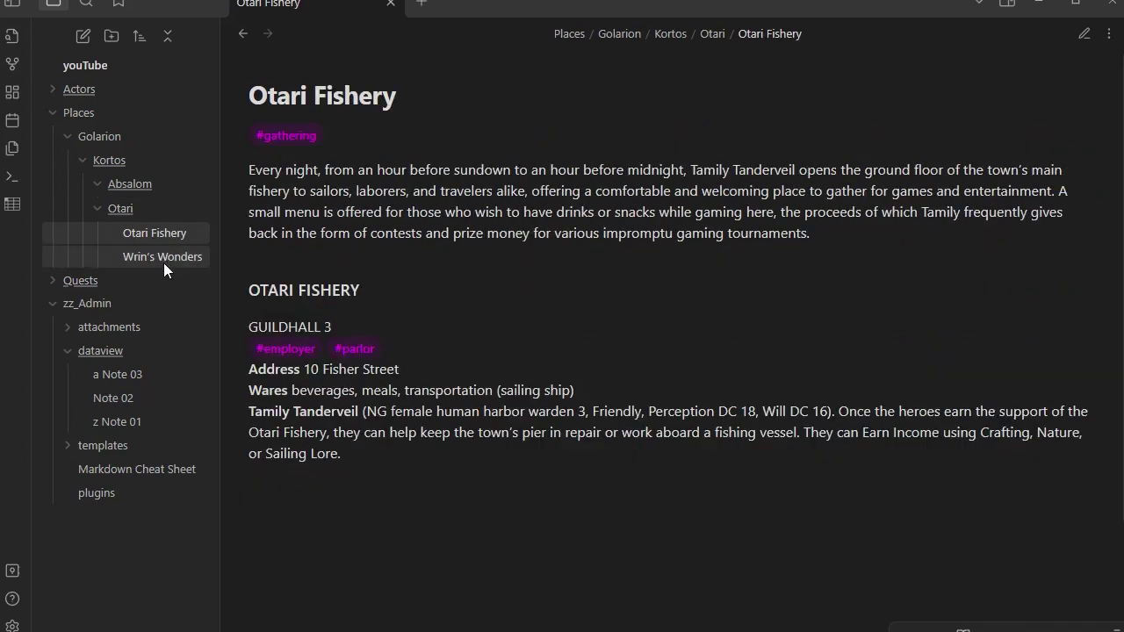
click(154, 258)
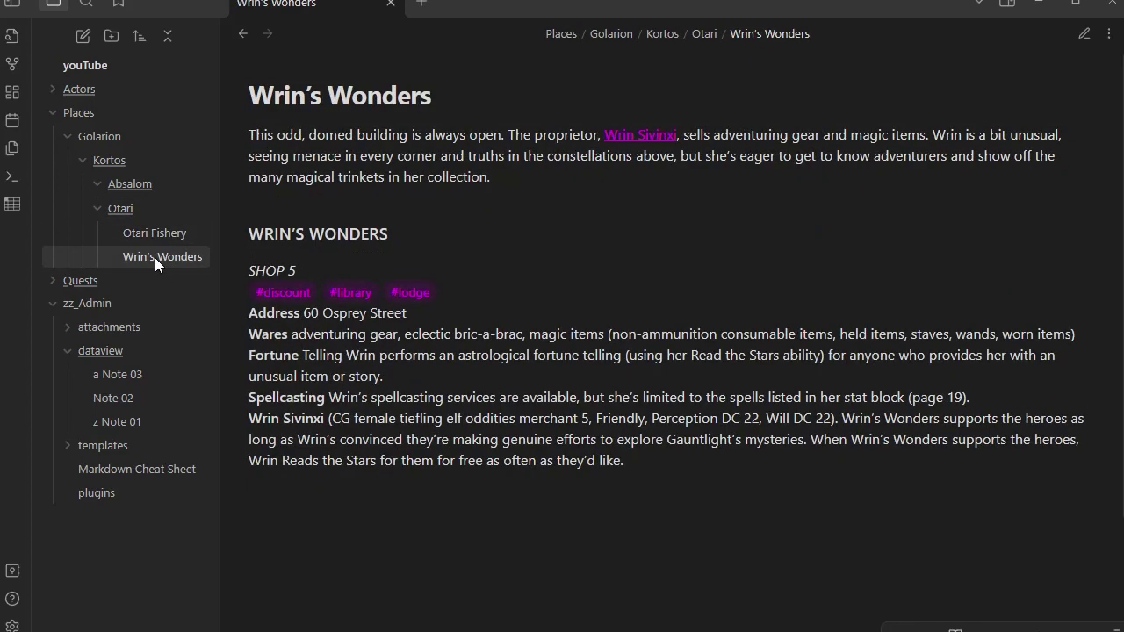
click(106, 165)
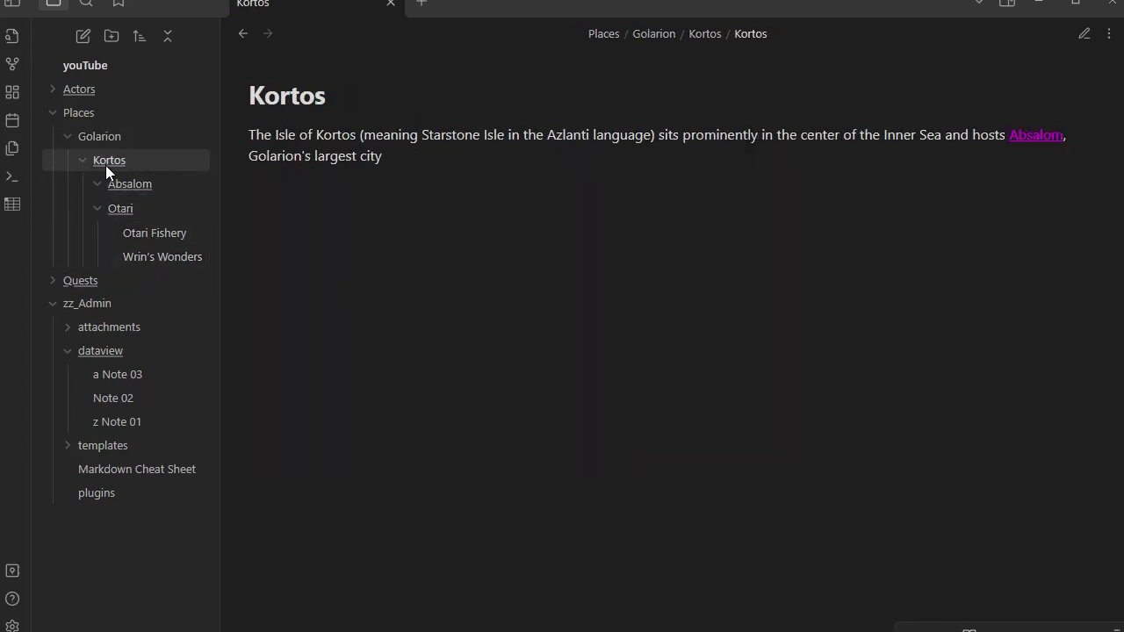
click(118, 208)
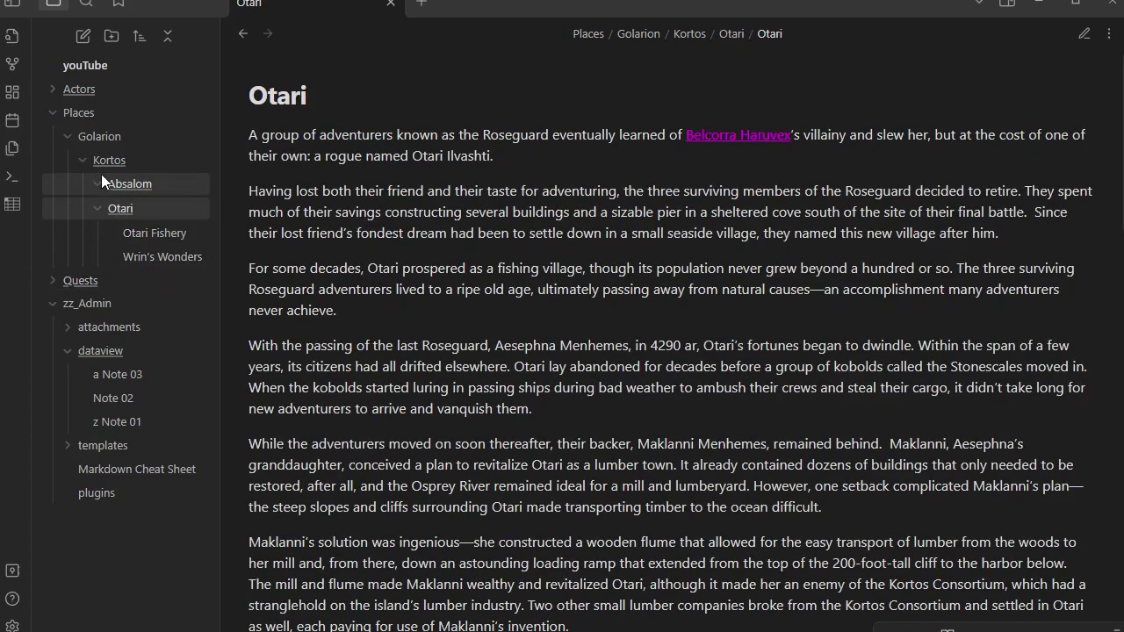
click(113, 350)
scroll(316, 426, down, 3)
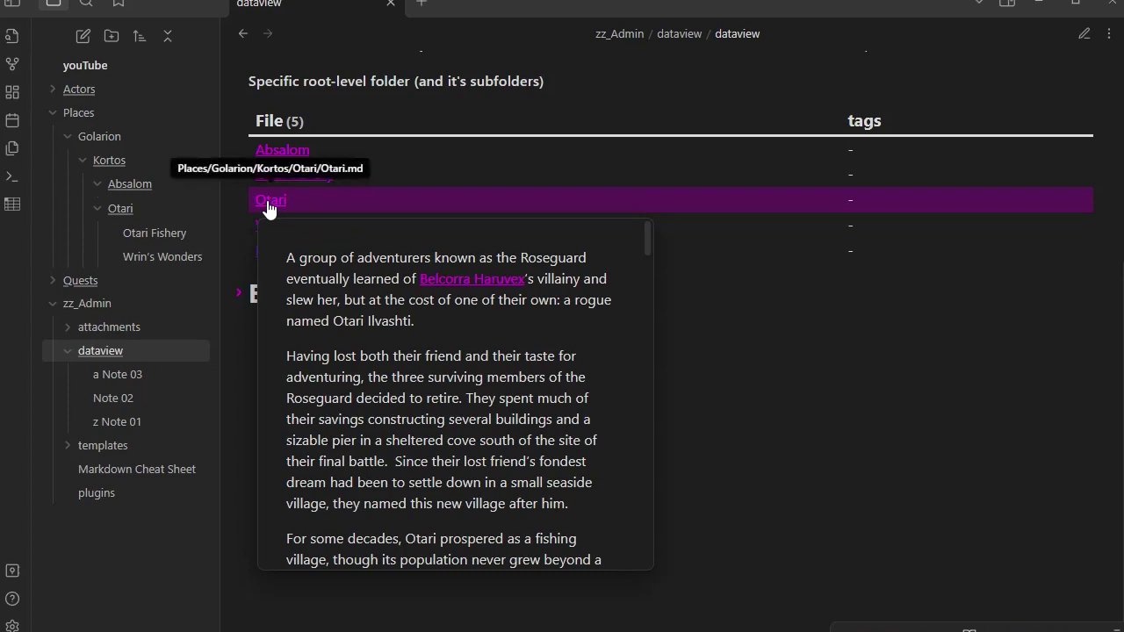
mouse_move(285, 156)
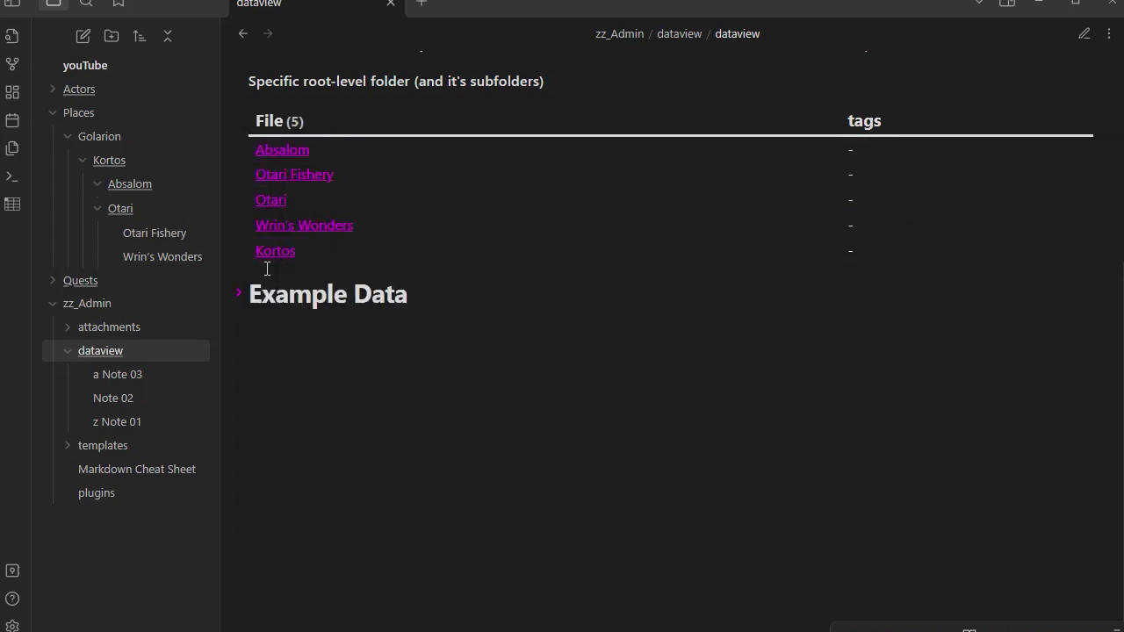
Check community plugins for updates (none found) and bring up the 1,175-plugin catalogue.
mouse_move(265, 261)
click(13, 626)
scroll(166, 369, down, 3)
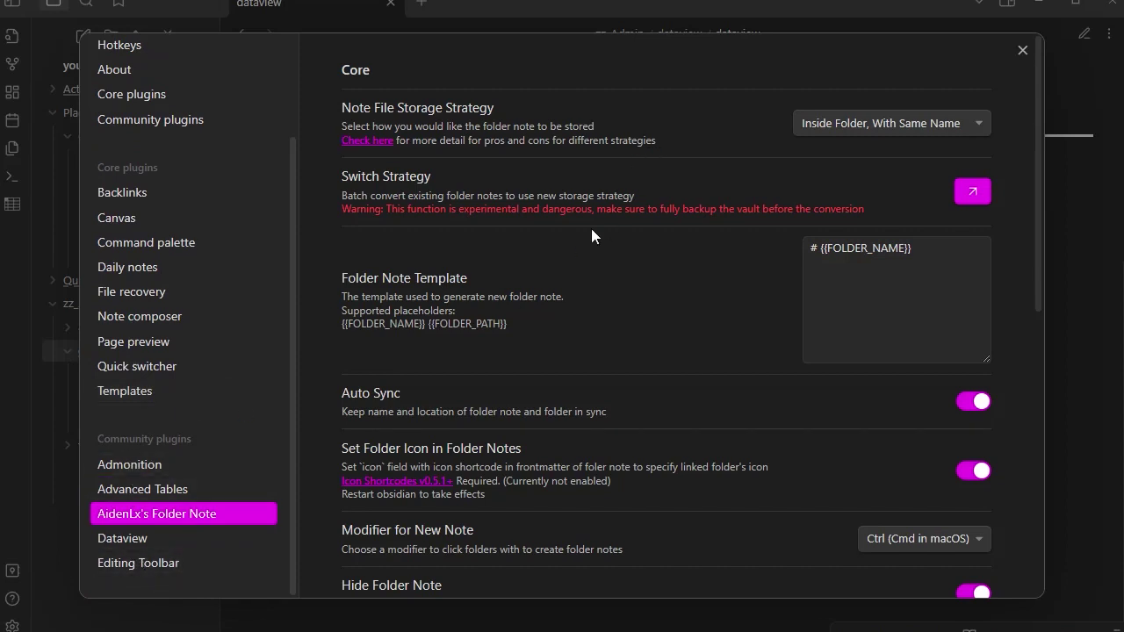
click(169, 117)
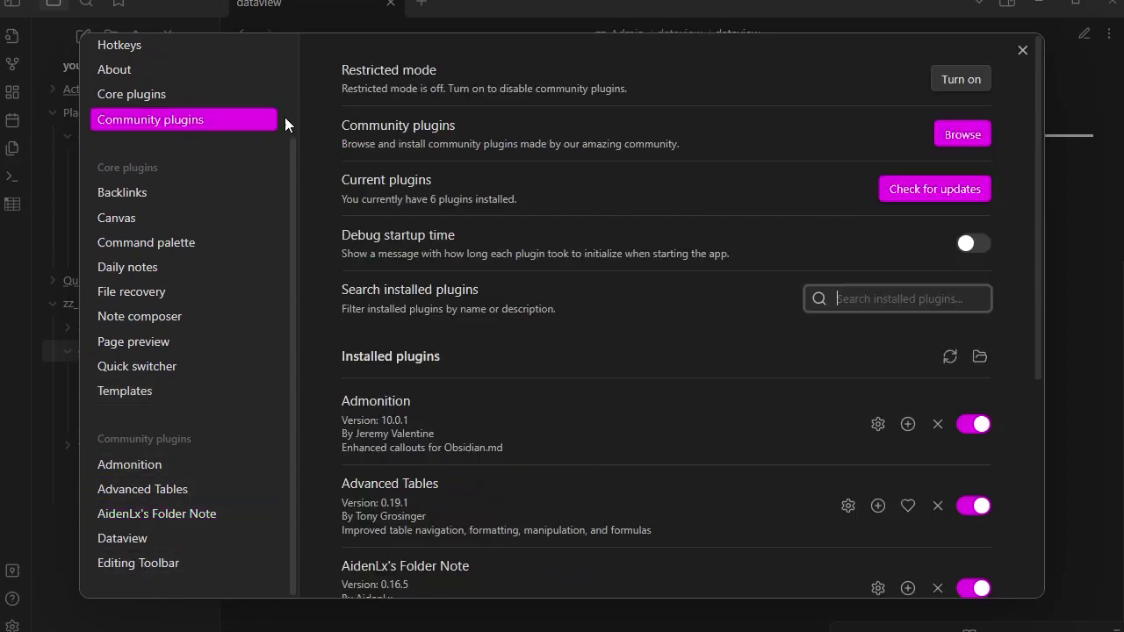
click(925, 193)
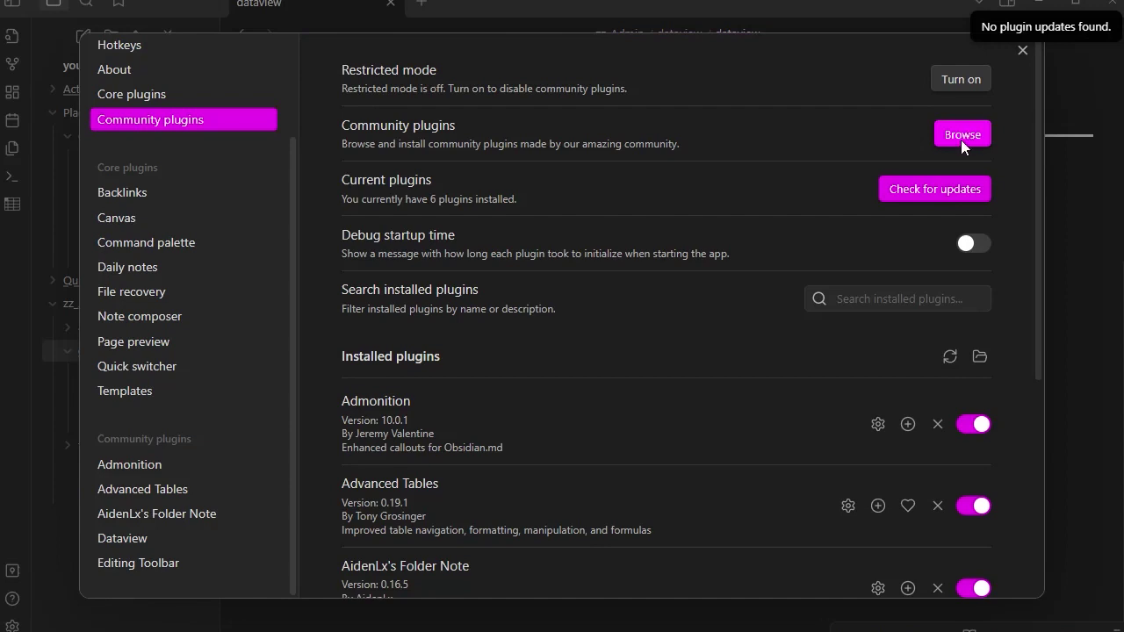
click(960, 137)
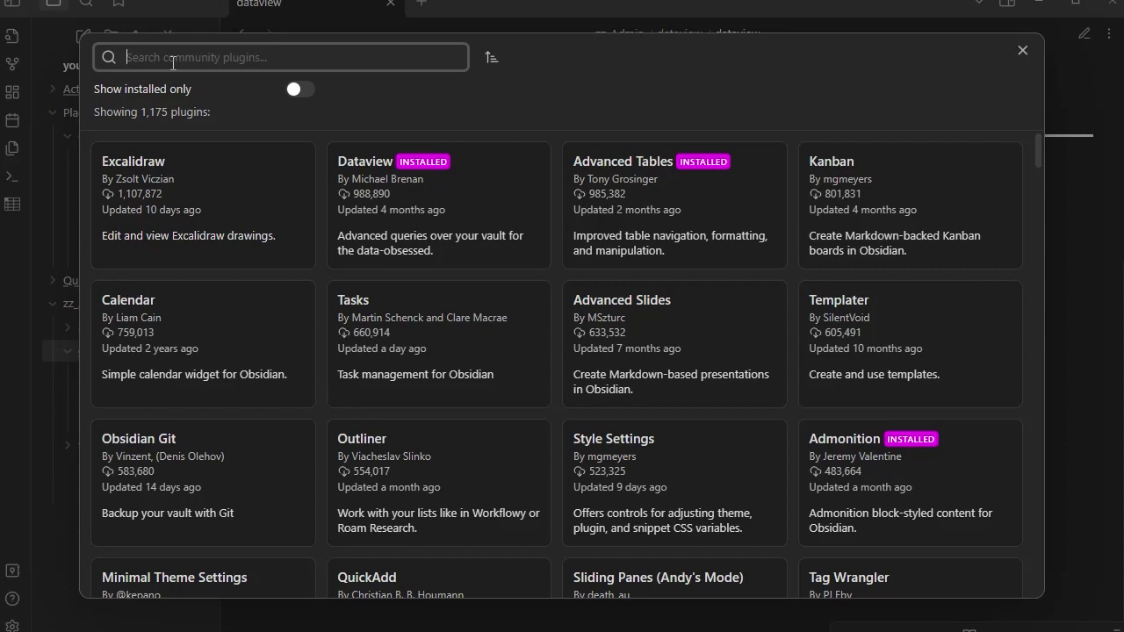
Search 'var' and install the Various Complements plugin.
text(var)
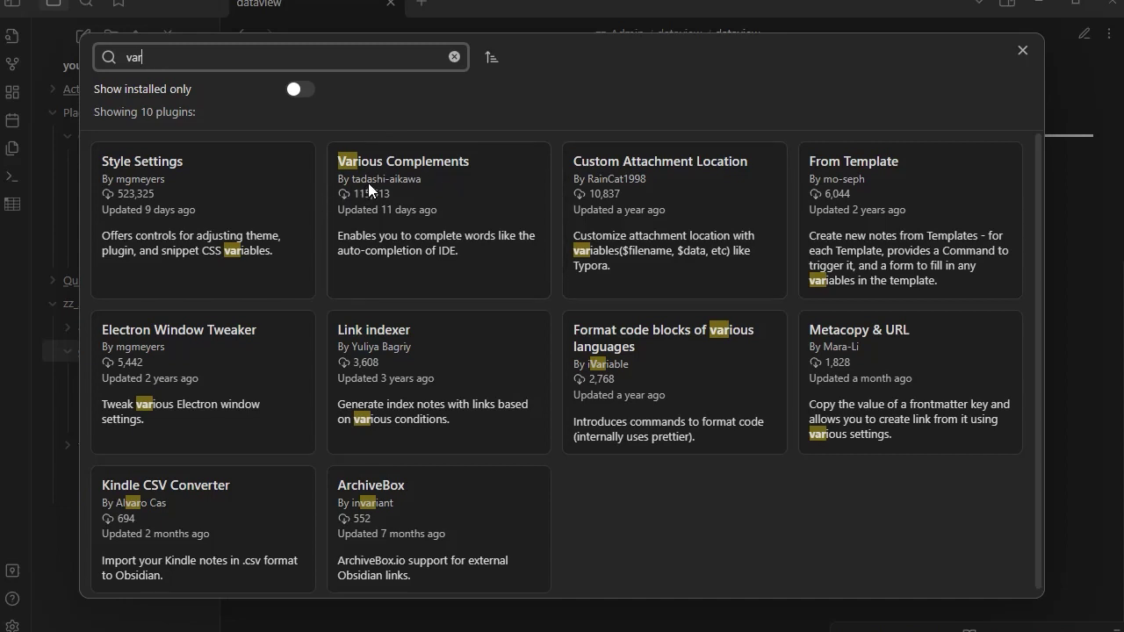
click(419, 210)
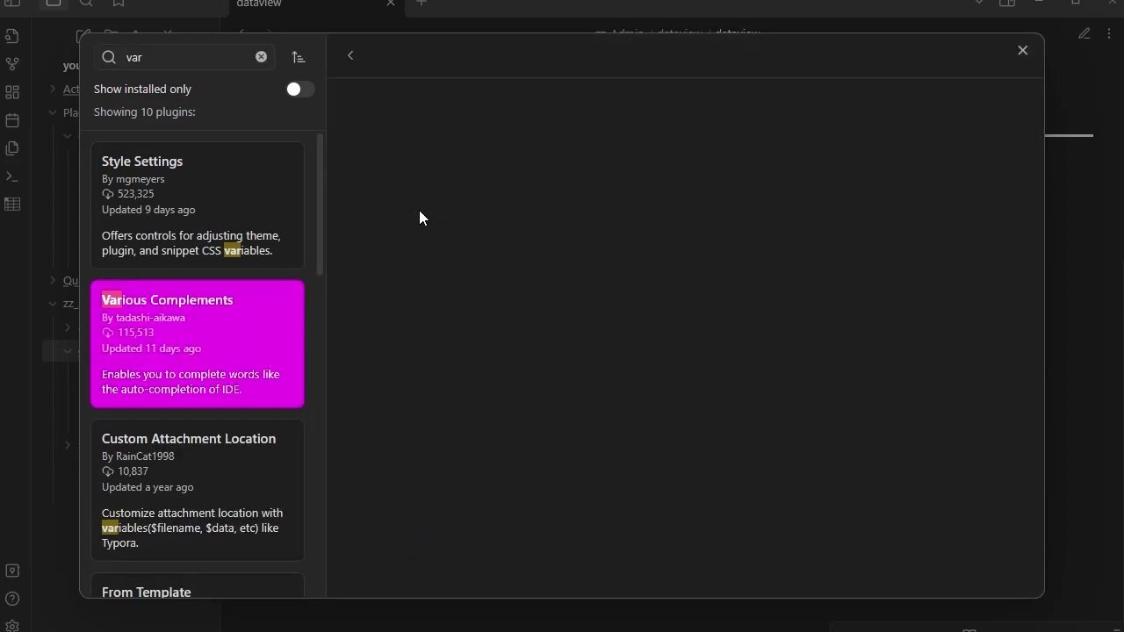
click(409, 294)
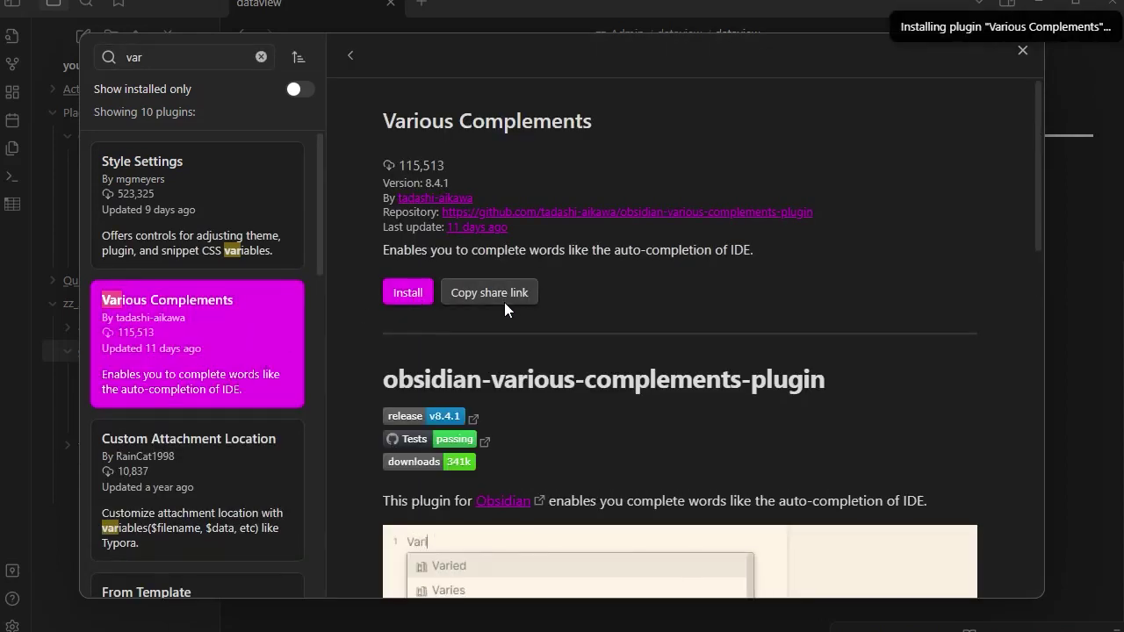
Enable Various Complements 8.4.1 and close the plugin browser.
scroll(740, 363, down, 3)
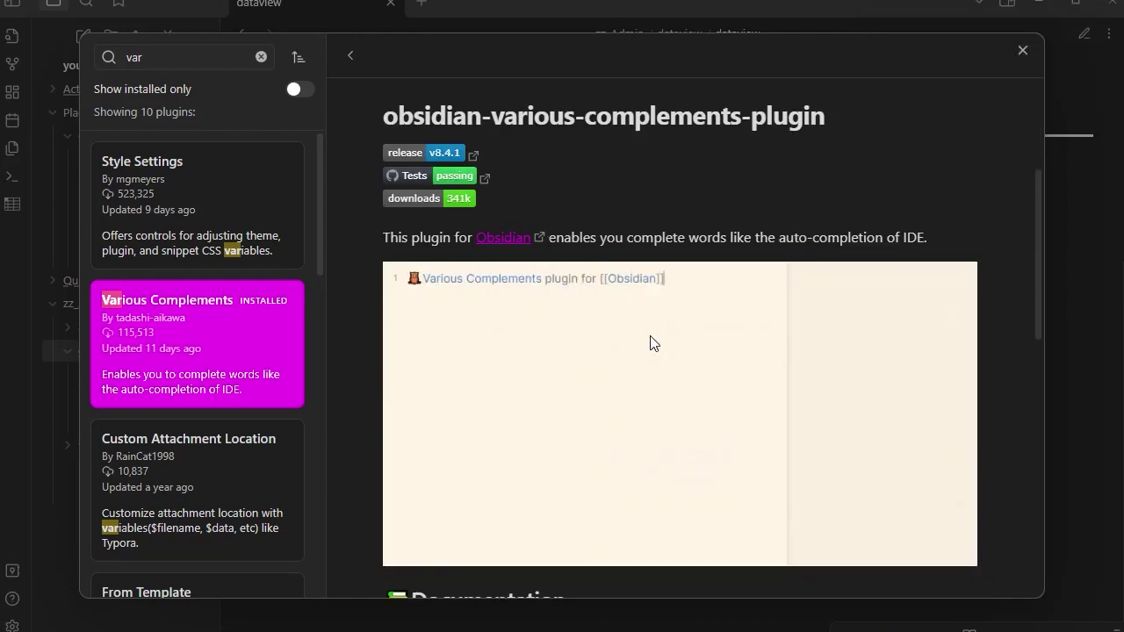
scroll(535, 306, up, 3)
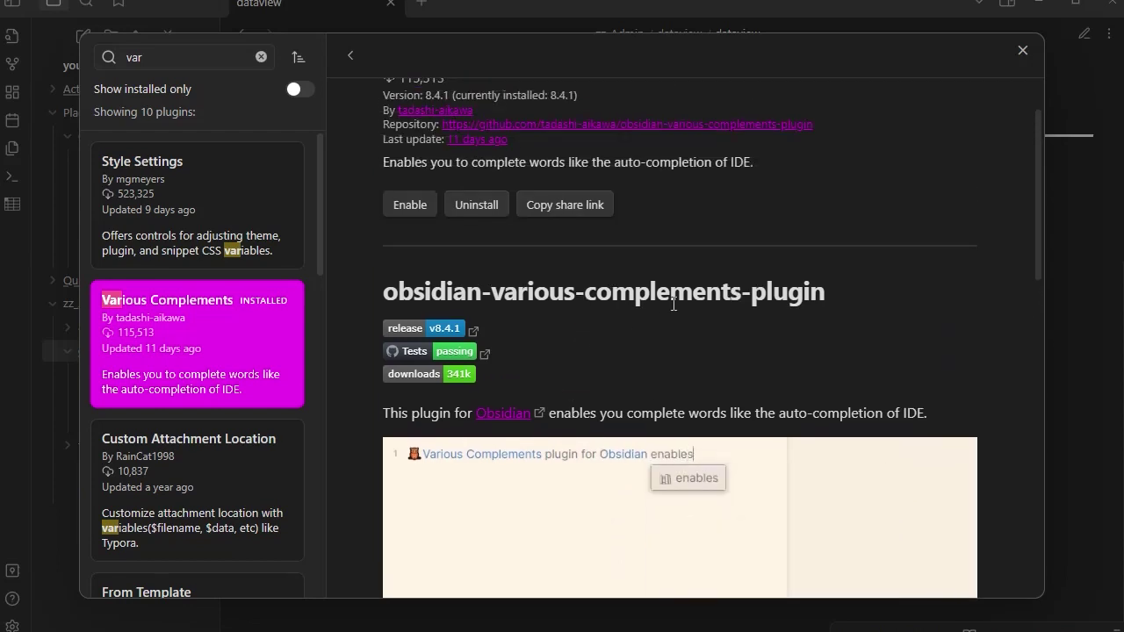
click(409, 293)
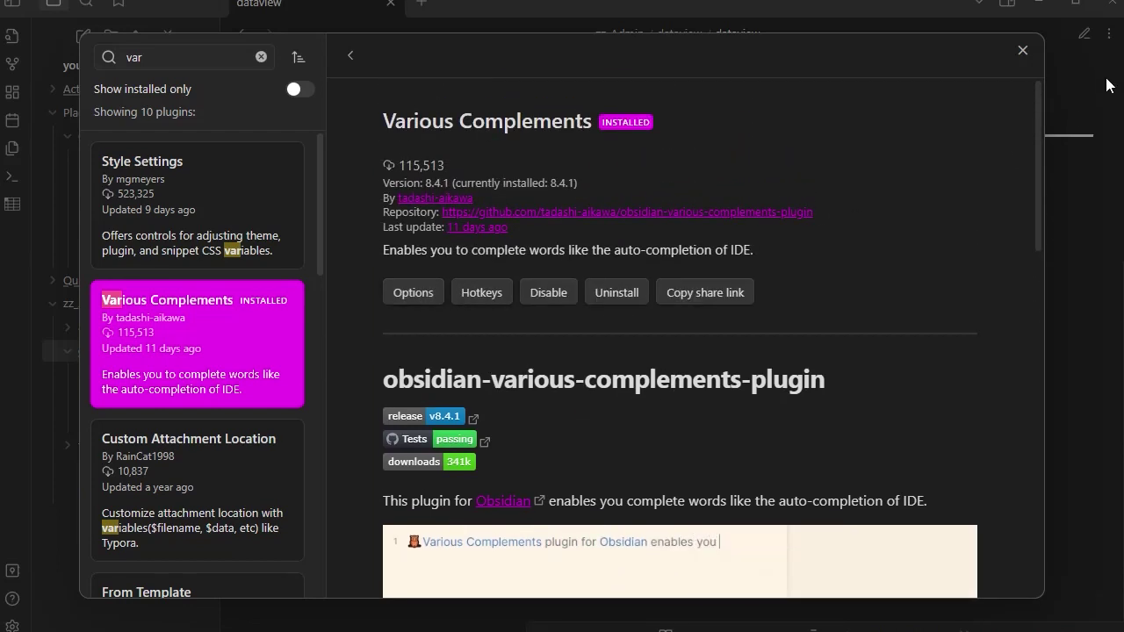
click(1022, 51)
Leave Settings, switch the note to editing view, and retype Kortos in the FROM path.
click(1022, 50)
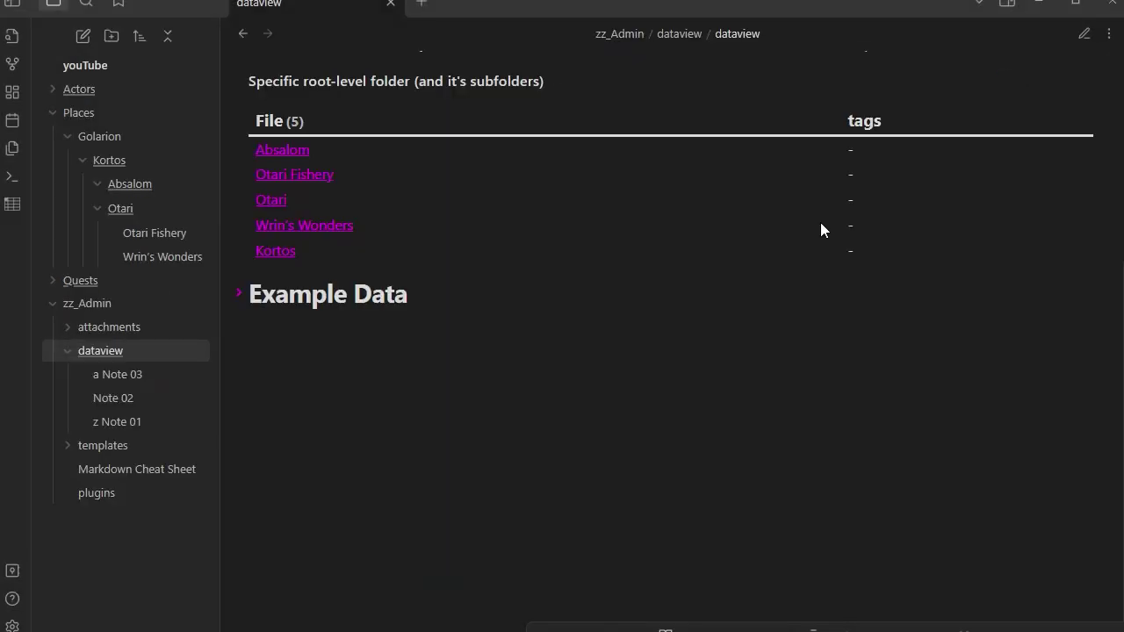
click(1083, 34)
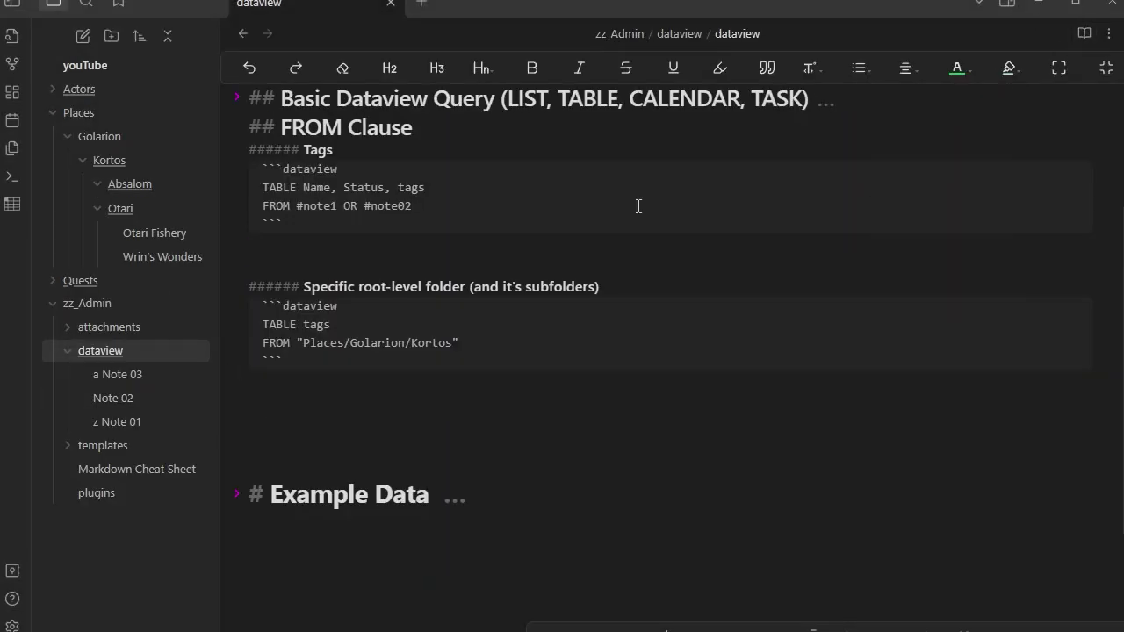
drag(452, 343, 409, 338)
key(BackSpace)
text(Korto)
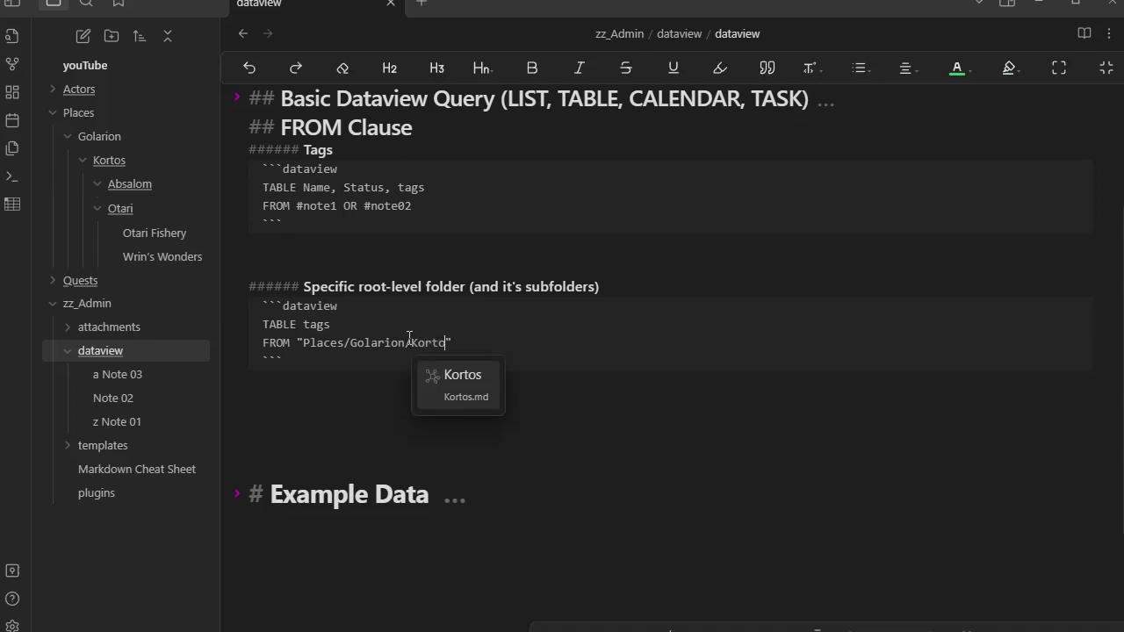
Revert the [[Kortos]] link to plain "Places/Golarion/Kortos" and fold the Specific root-level folder section.
click(453, 380)
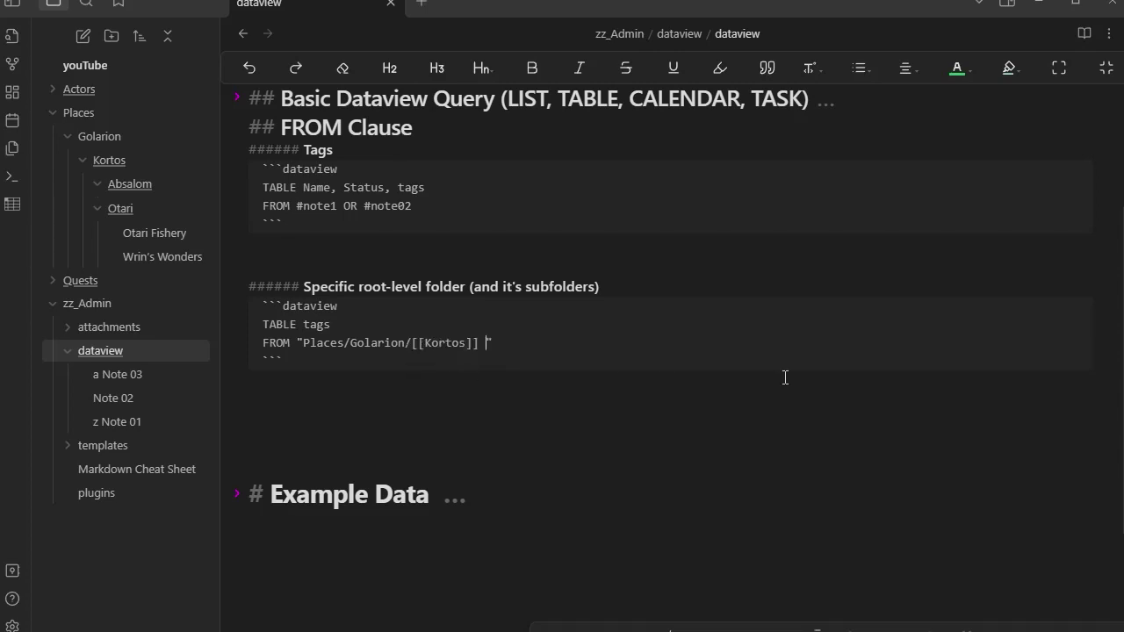
key(BackSpace)
key(BackSpace)
key(BackSpace)
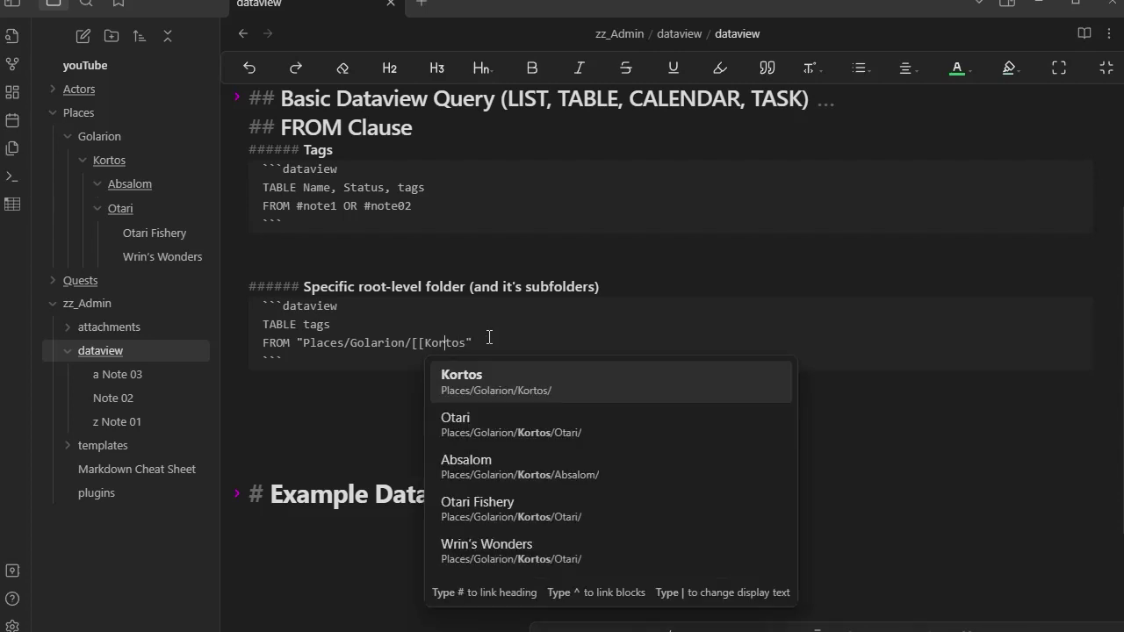
key(ctrl+Left)
key(BackSpace)
key(BackSpace)
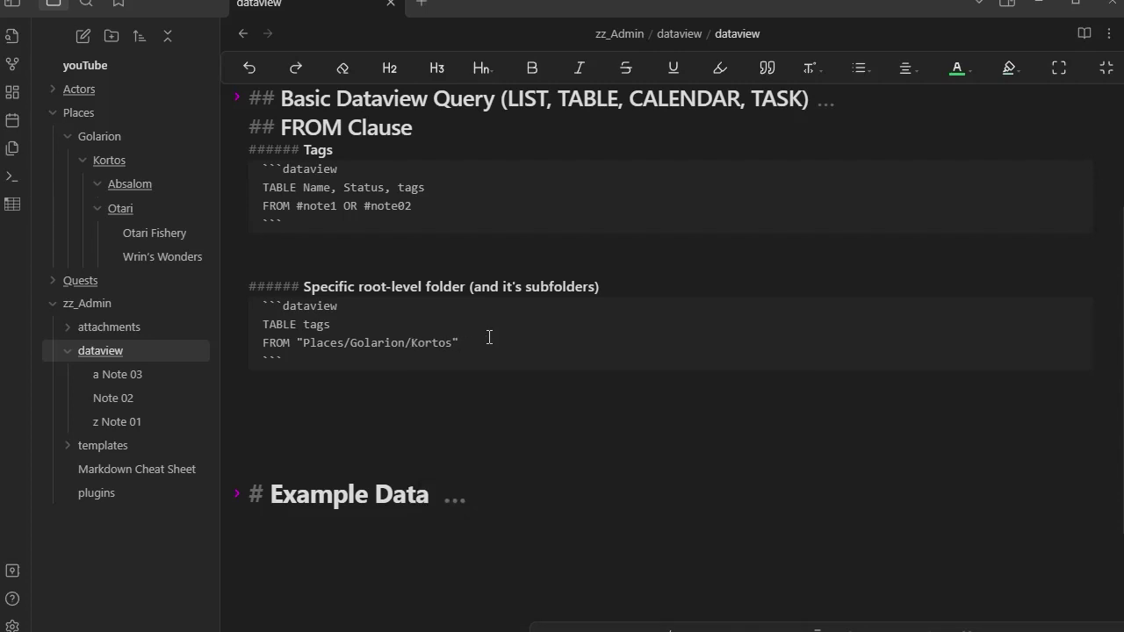
key(Up)
click(236, 287)
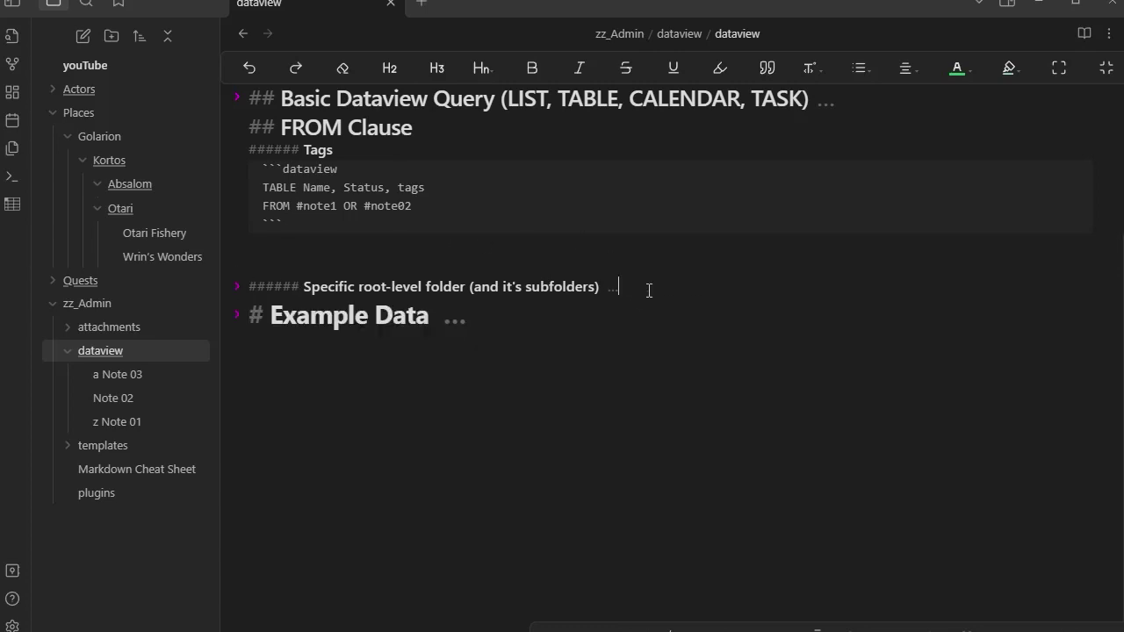
Fold the Tags section and add a blank line below the folded root-level folder heading.
key(Return)
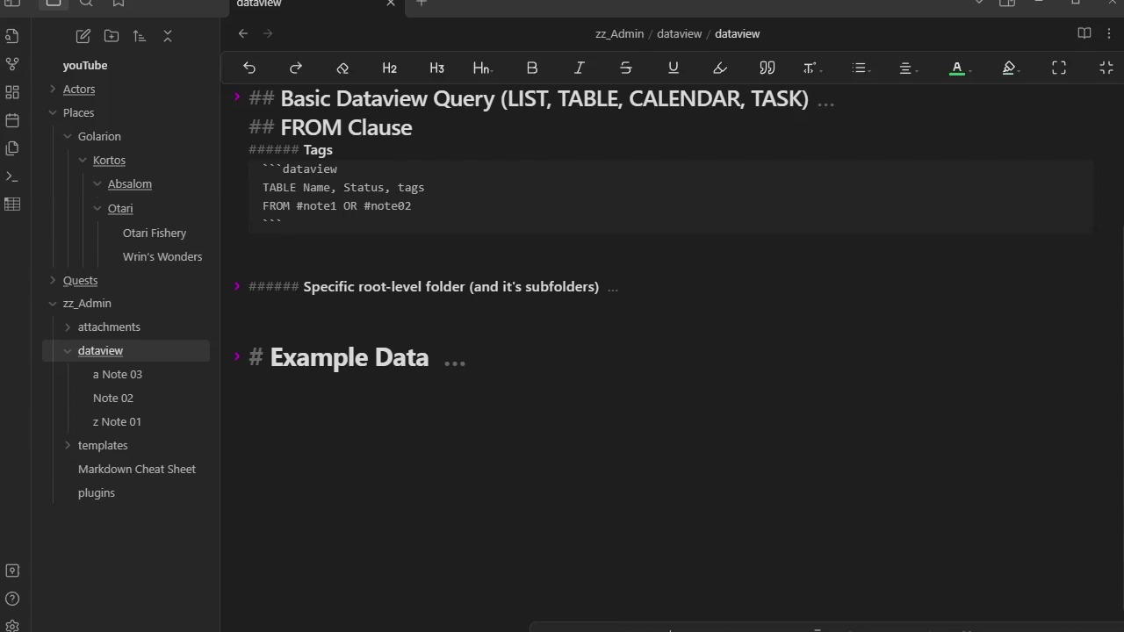
click(236, 148)
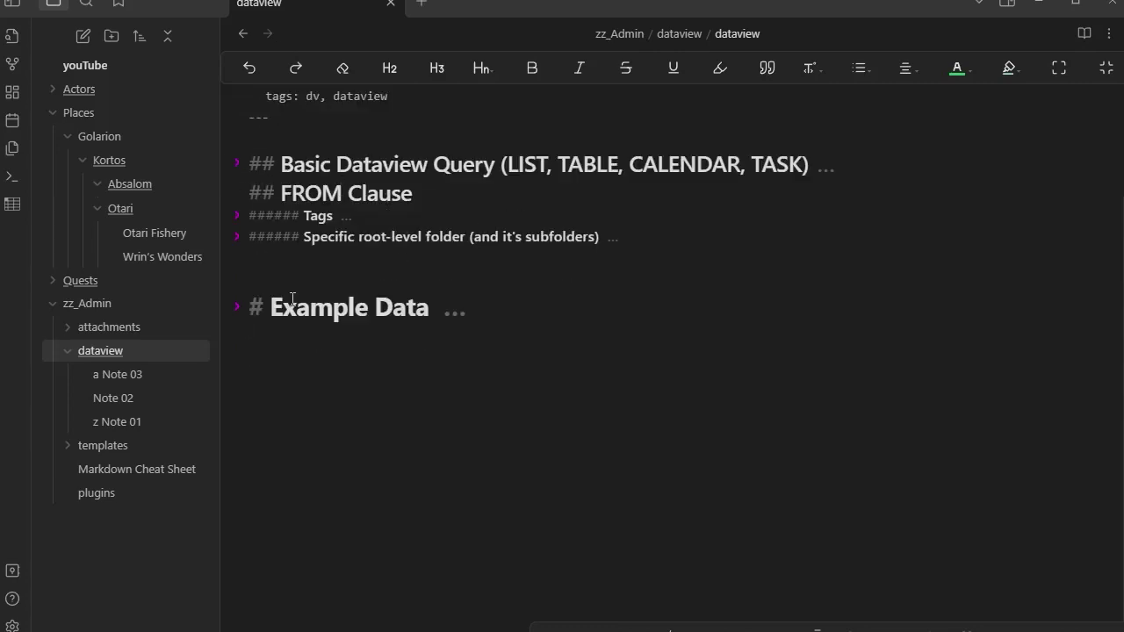
click(641, 234)
key(Return)
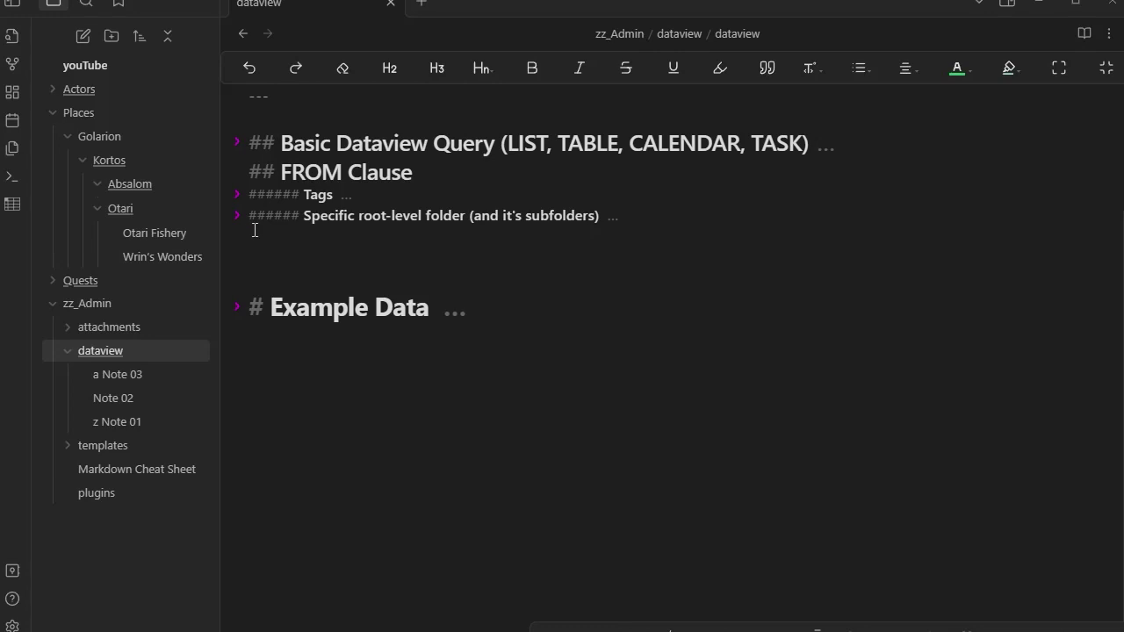
Add the level-6 heading 'Notes that link to my current note'.
text(##)
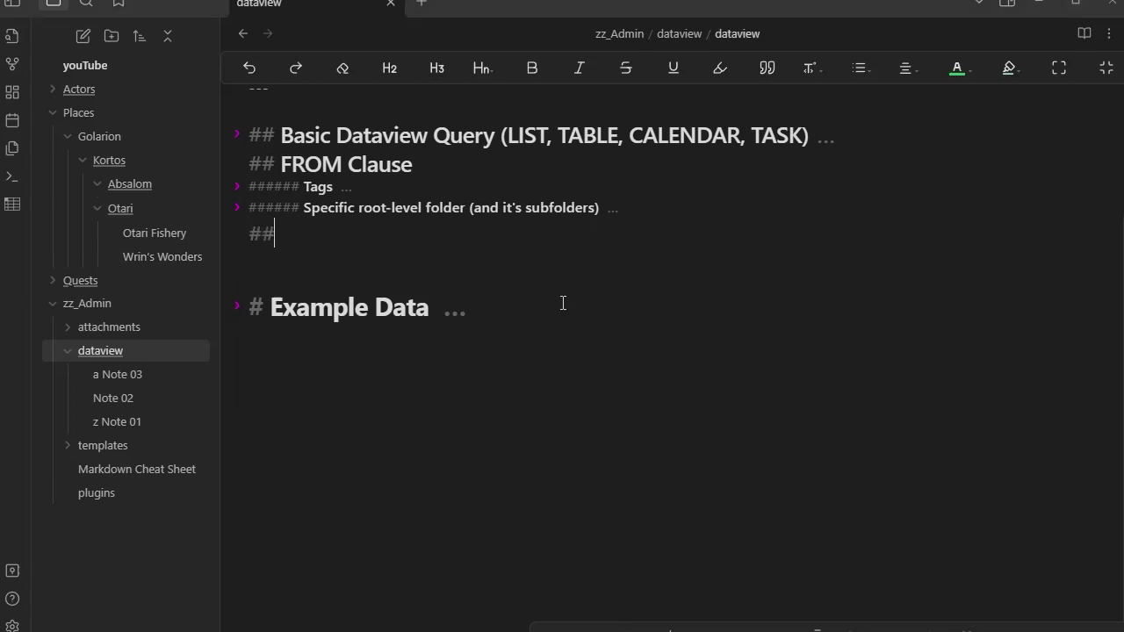
text(#### N)
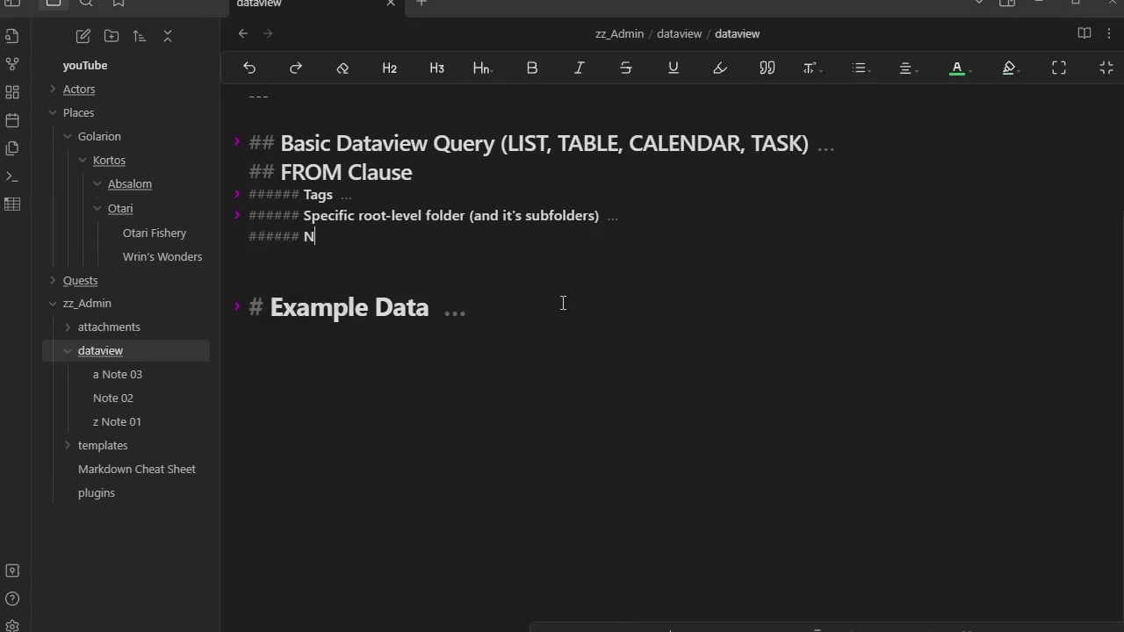
text(otes that link to my )
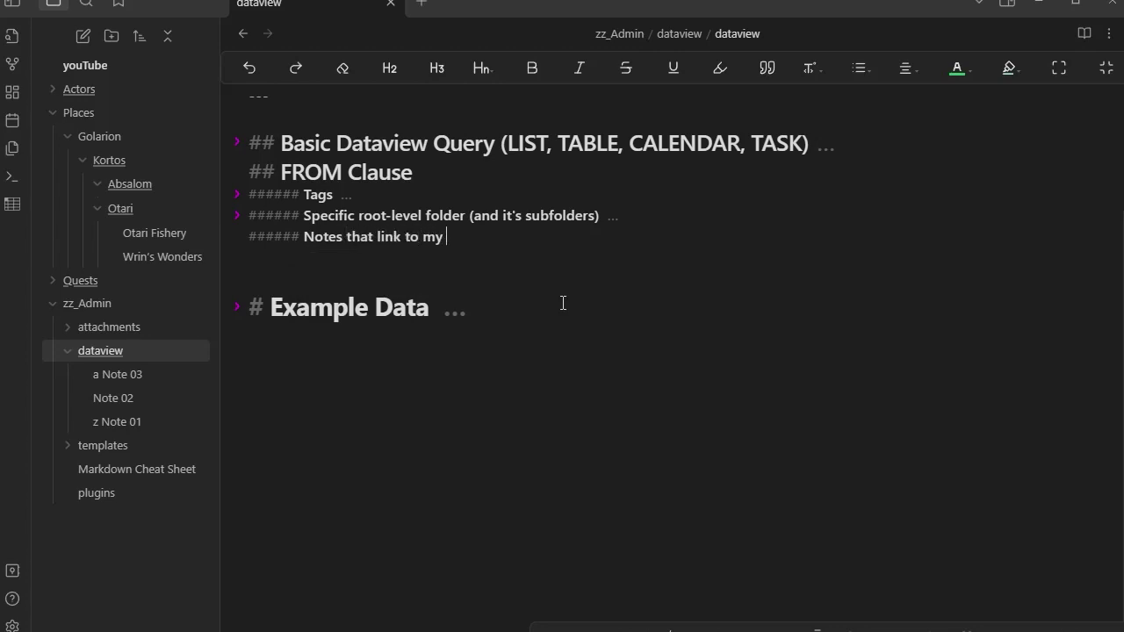
text(current not)
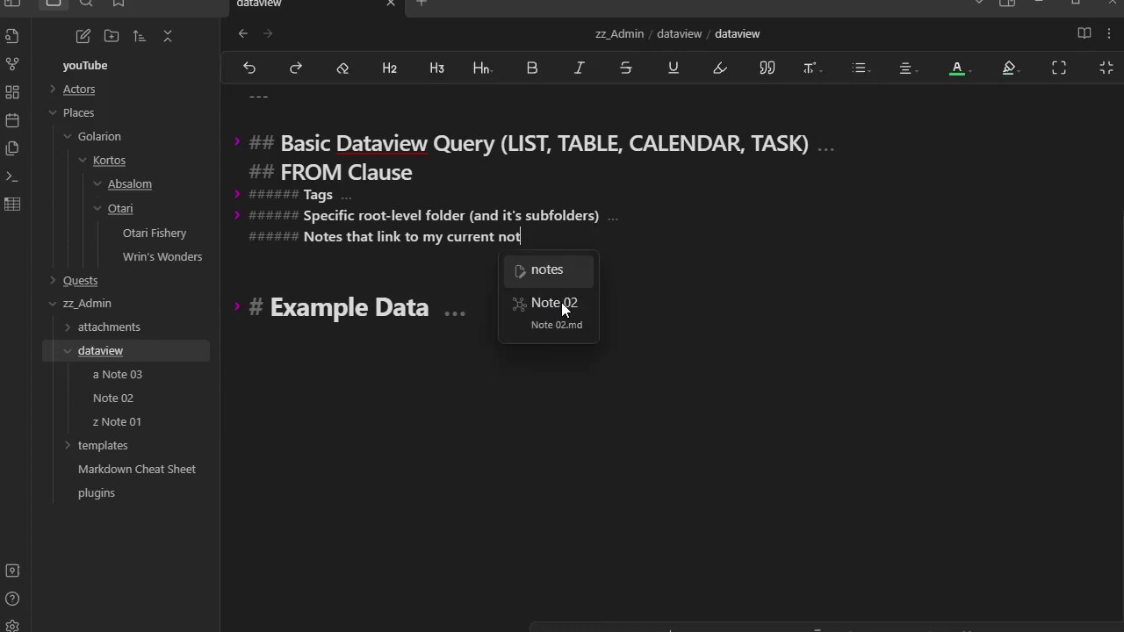
text(e)
key(Escape)
key(Return)
Start a ```dataview code block whose first line is 'TABLE tags'.
text(```datavies)
key(BackSpace)
text(w)
key(Return)
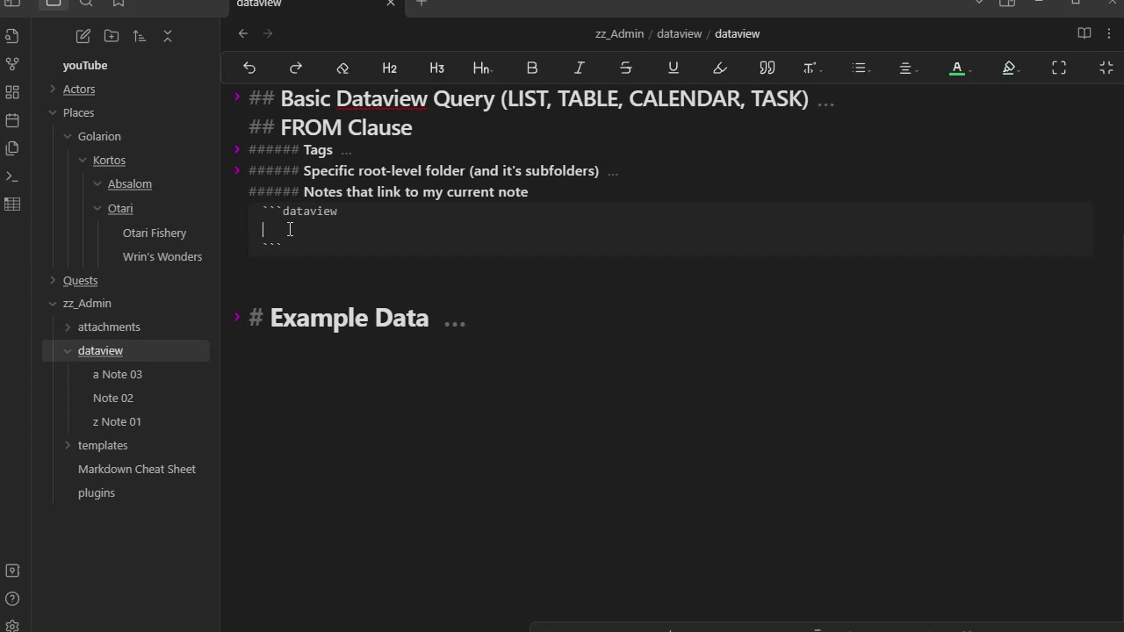
text(table)
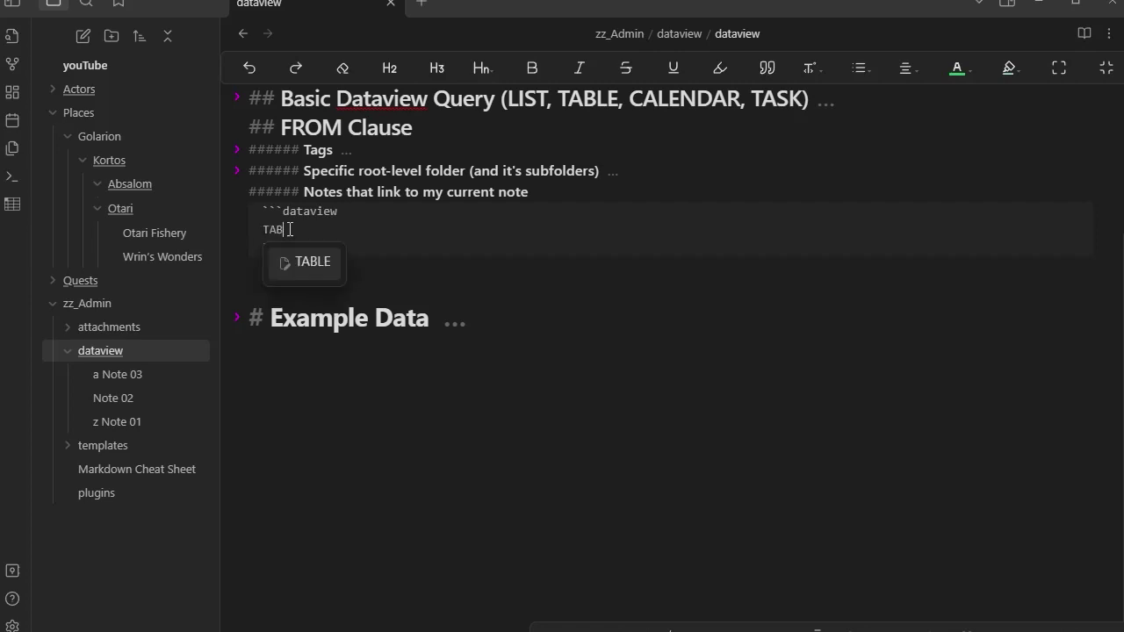
key(Return)
text(tags)
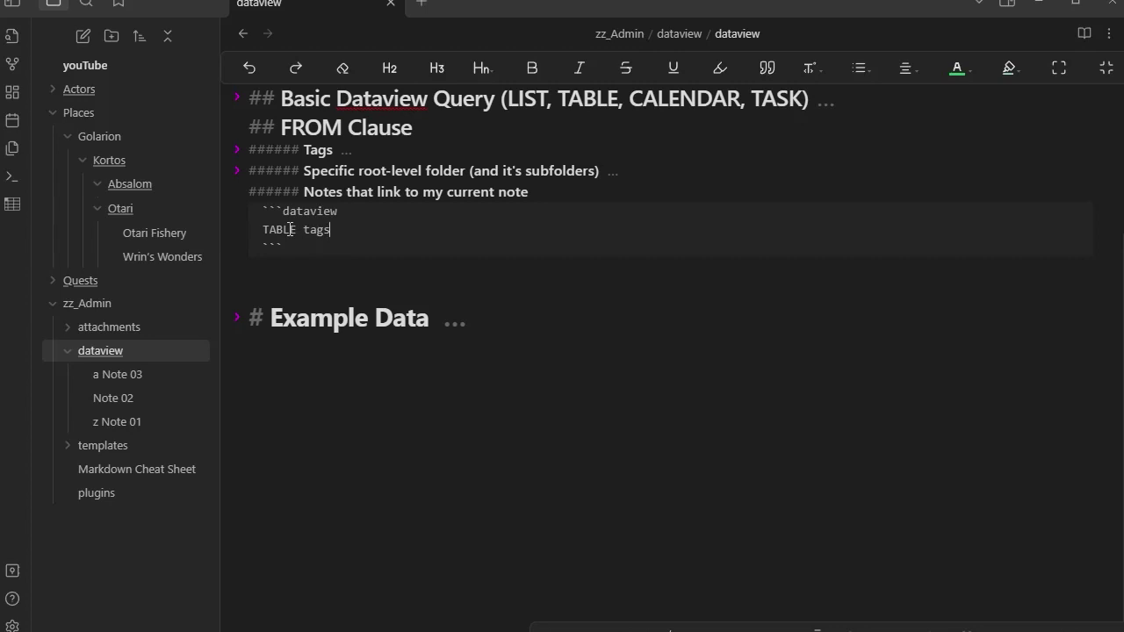
key(Return)
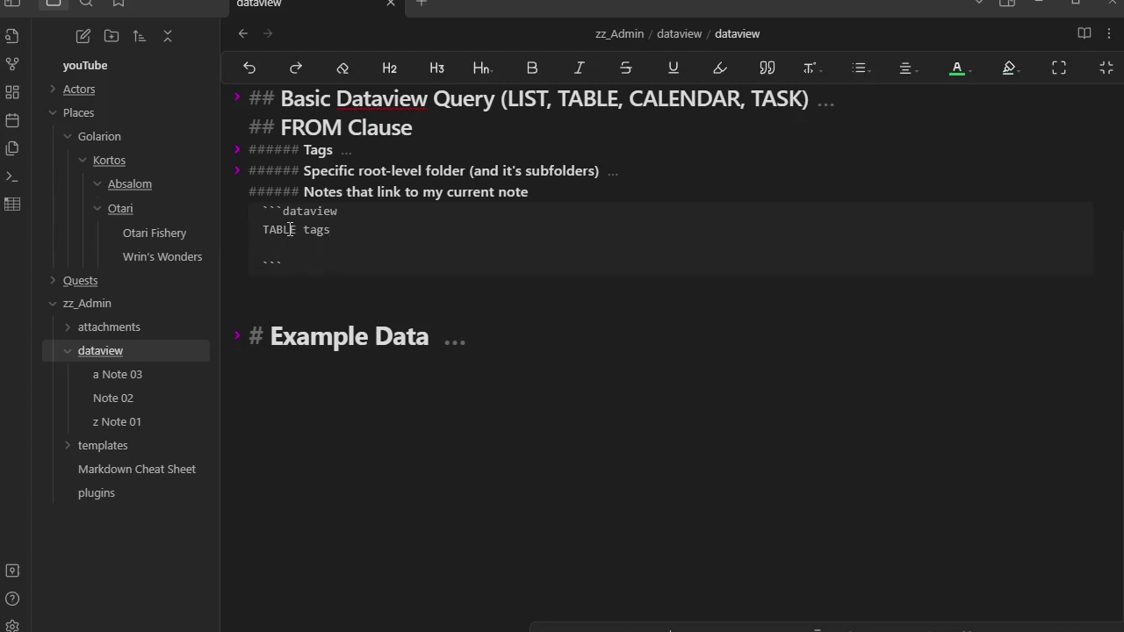